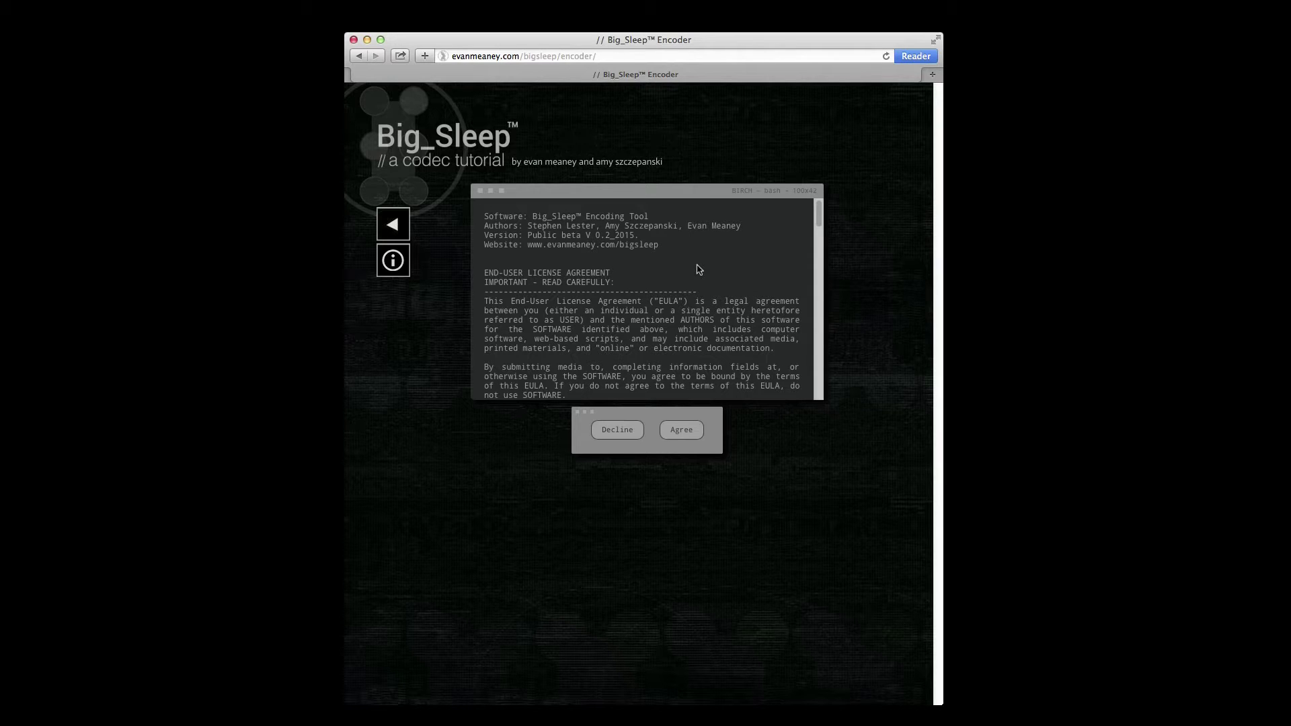
Accept the Big_Sleep encoder's end-user license agreement
{"action": "key", "text": "super+Tab"}
{"action": "left_click_drag", "start_coordinate": [819, 212], "coordinate": [816, 184]}
{"action": "left_click", "coordinate": [689, 435]}
View the photo Birth Year 101.jpg beside the media details form, and clear it out of the way
{"action": "left_click", "coordinate": [648, 231]}
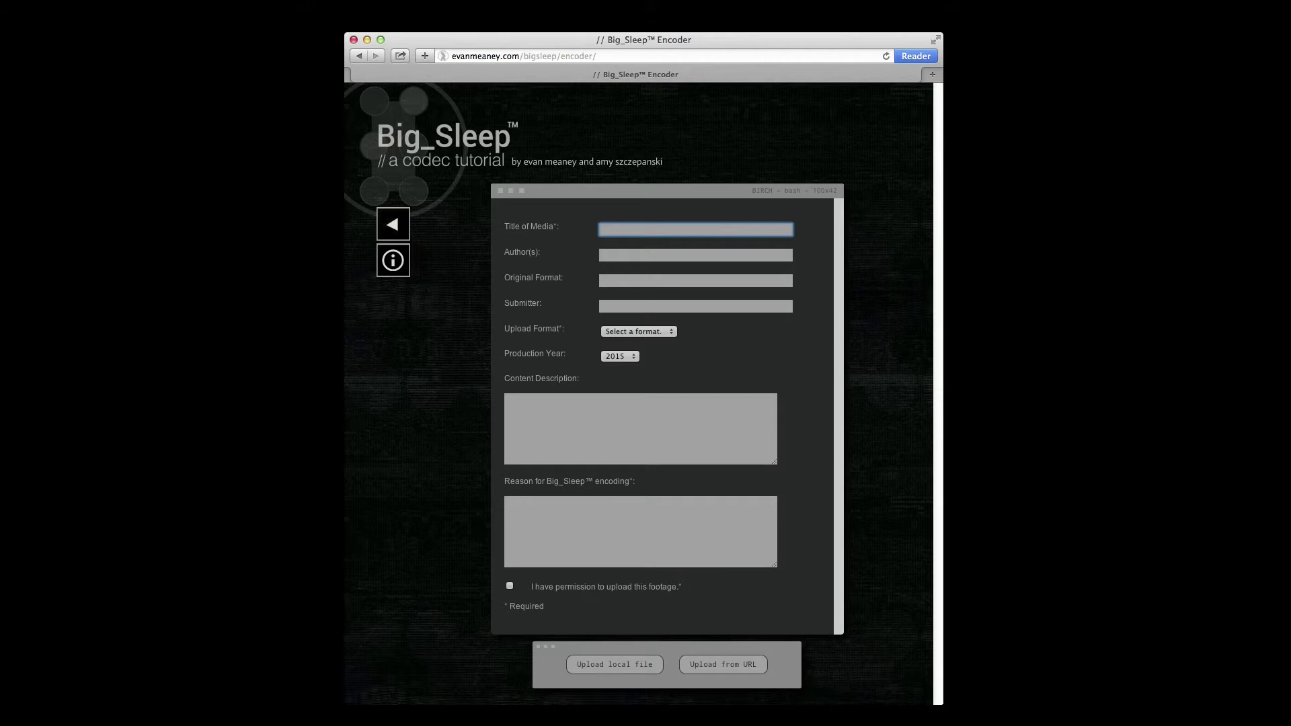
{"action": "left_click_drag", "start_coordinate": [655, 117], "coordinate": [599, 86]}
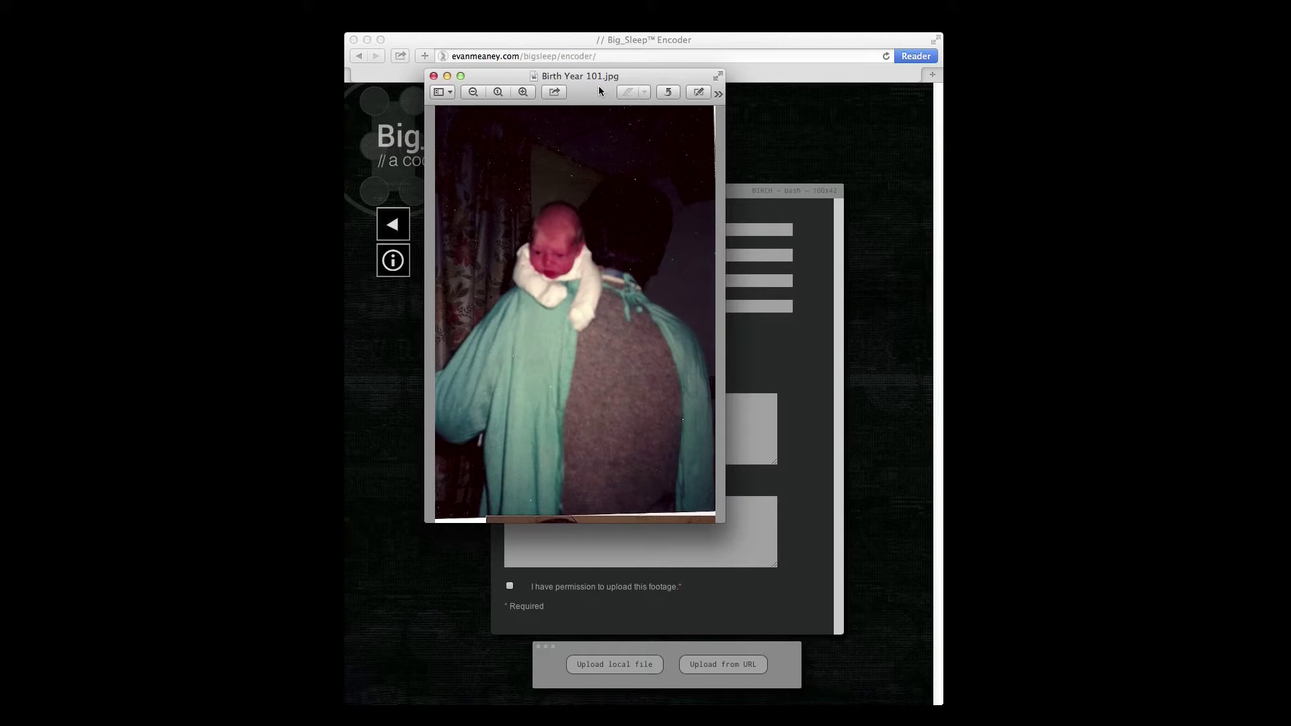
{"action": "mouse_move", "coordinate": [598, 86]}
{"action": "left_mouse_down"}
{"action": "mouse_move", "coordinate": [576, 119]}
{"action": "mouse_move", "coordinate": [603, 98]}
{"action": "left_mouse_up"}
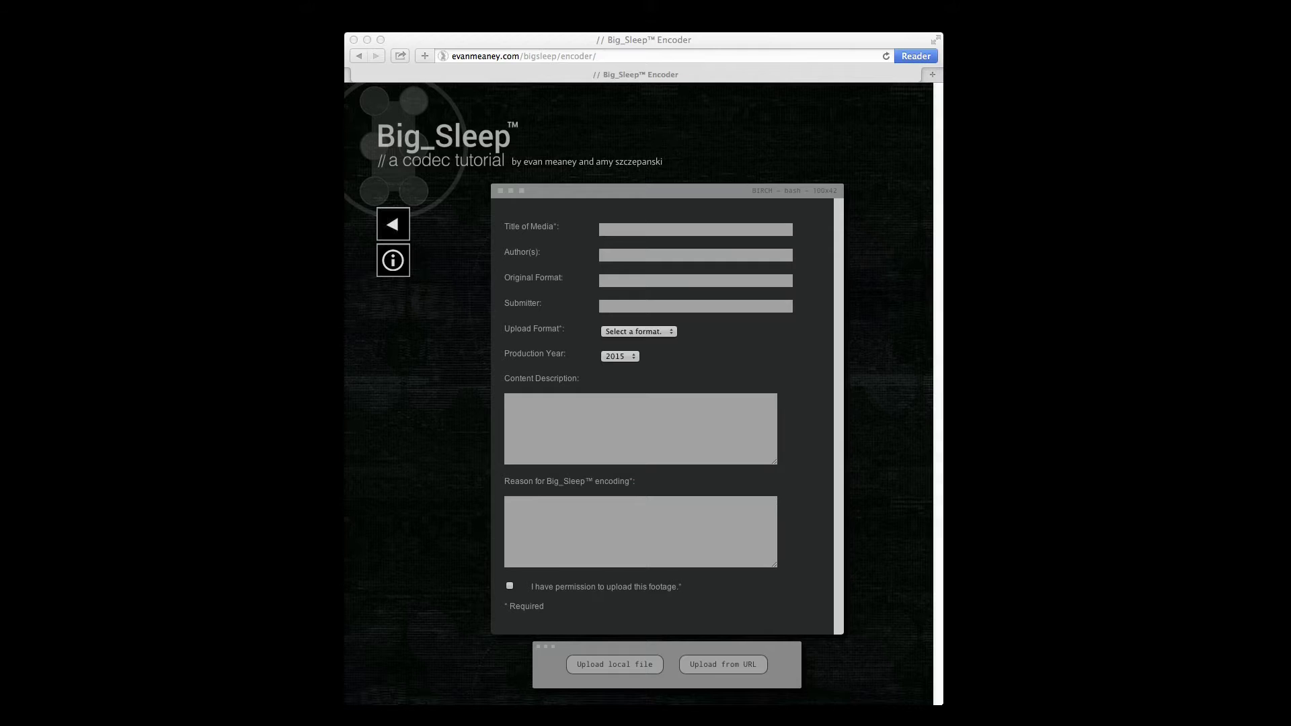
Fill in the media title as "Birth Year 101" and the author as "Mother"
{"action": "left_click", "coordinate": [666, 227]}
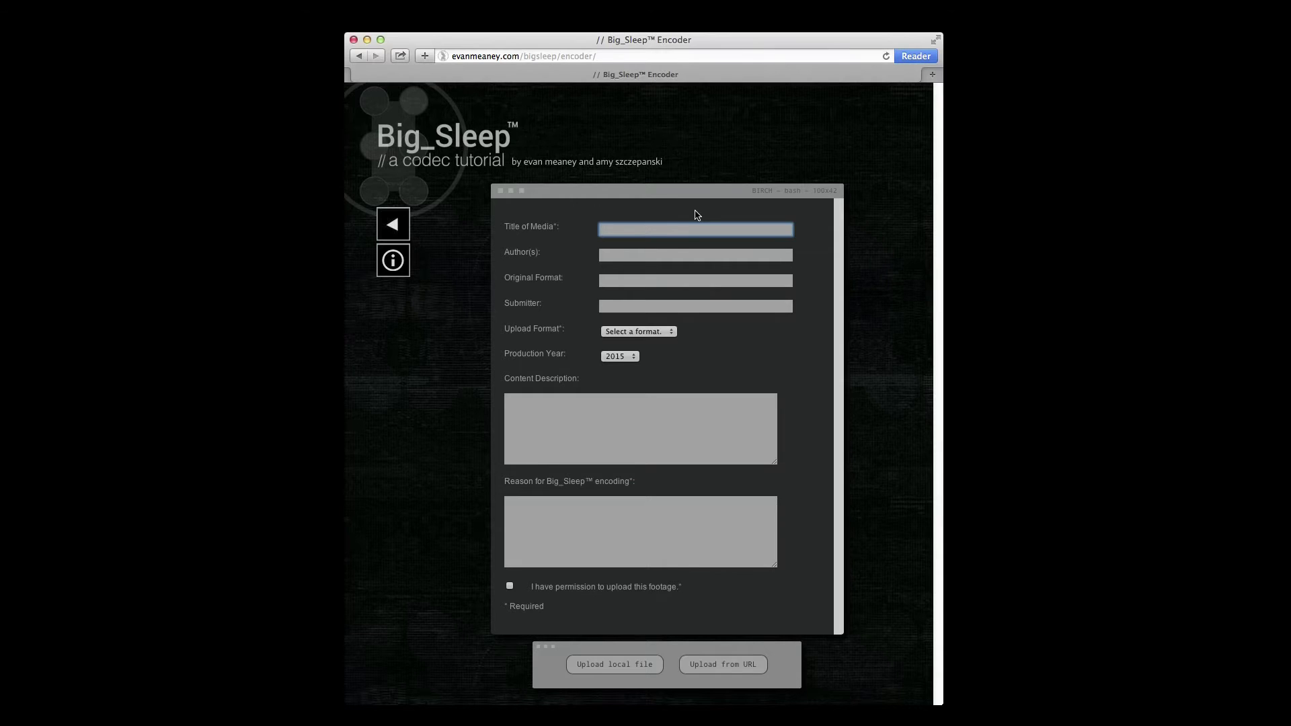
{"action": "type", "text": "Birth Year 101"}
{"action": "left_click", "coordinate": [696, 256]}
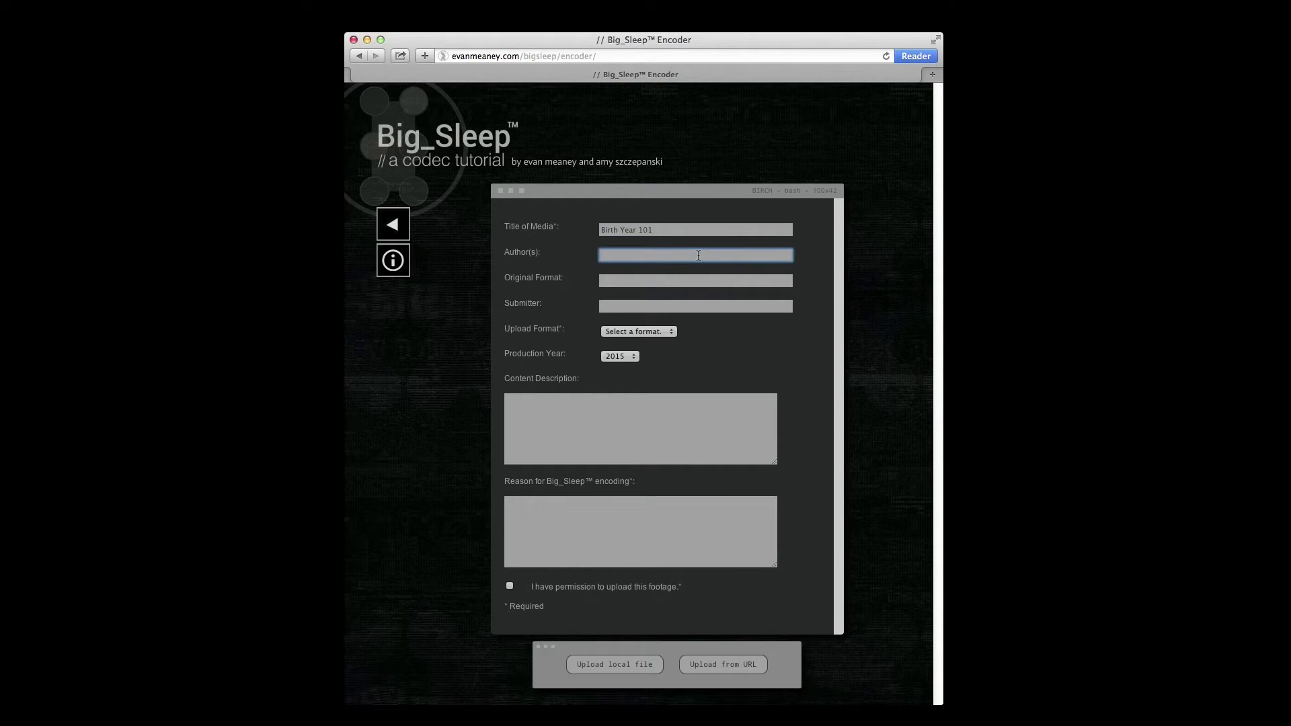
{"action": "type", "text": "Mother"}
Enter "35 MM Still" as the original format and fill in the submitter's full name
{"action": "left_click", "coordinate": [640, 281]}
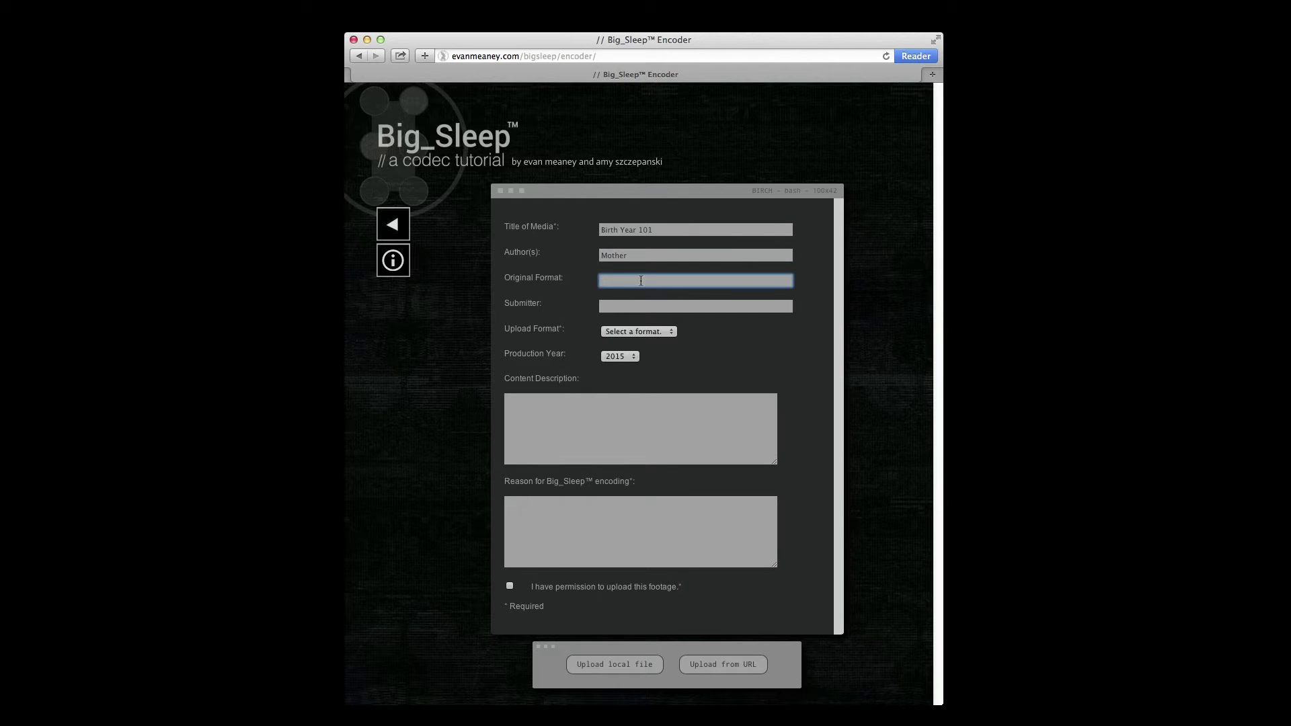
{"action": "type", "text": "35 MM Still"}
{"action": "left_click", "coordinate": [630, 306]}
{"action": "type", "text": "van Meaney"}
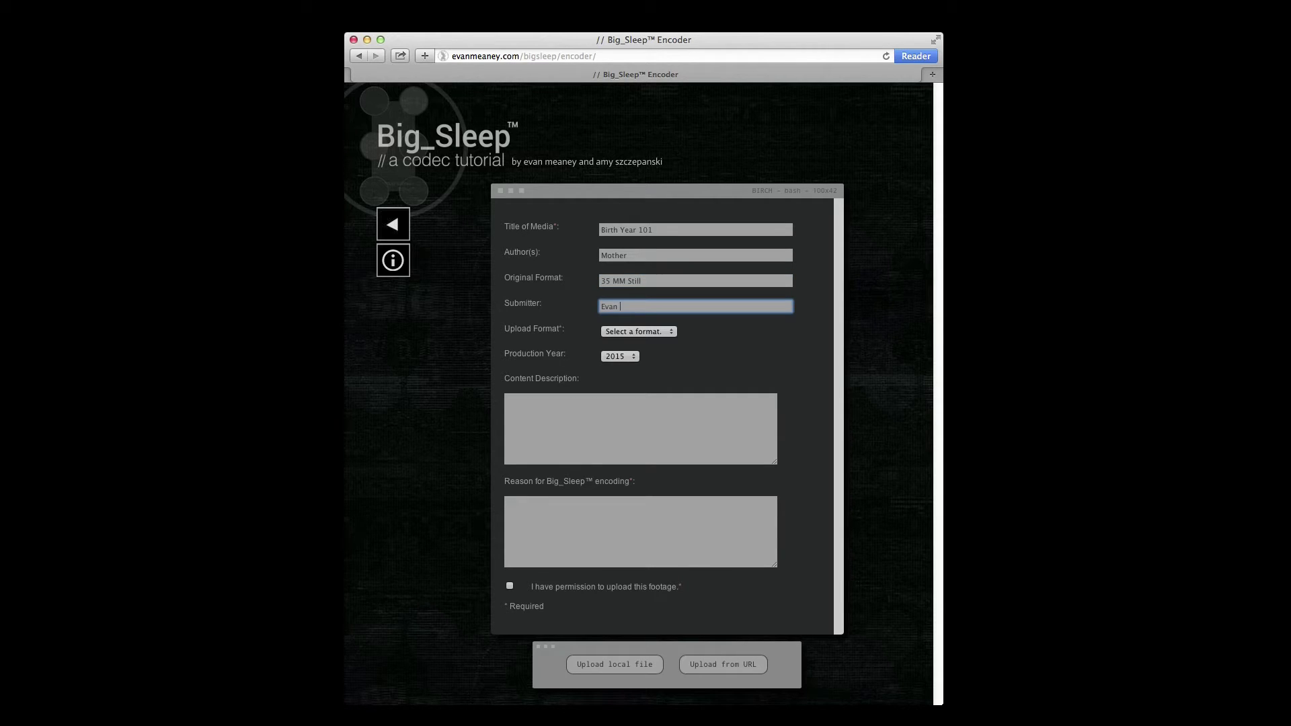
Set the upload format to JPG and the production year to 1985
{"action": "left_click", "coordinate": [620, 334]}
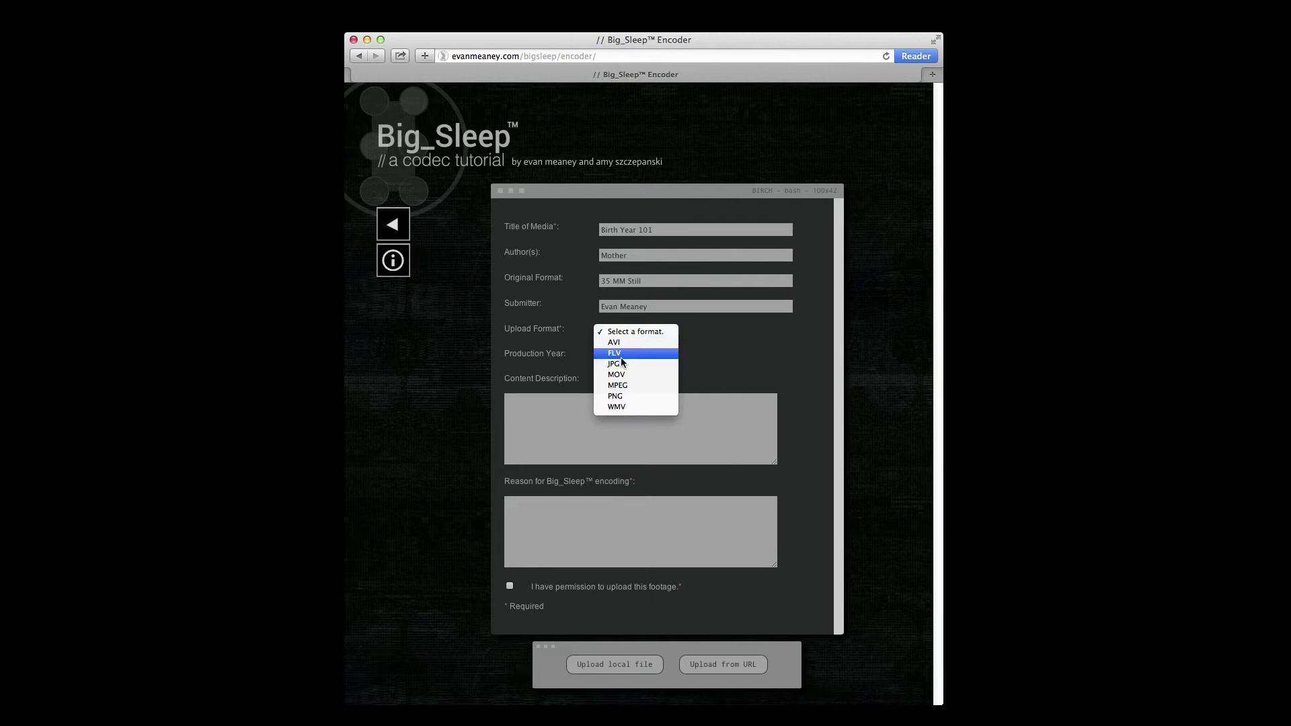
{"action": "left_click", "coordinate": [620, 363]}
{"action": "left_click", "coordinate": [621, 357]}
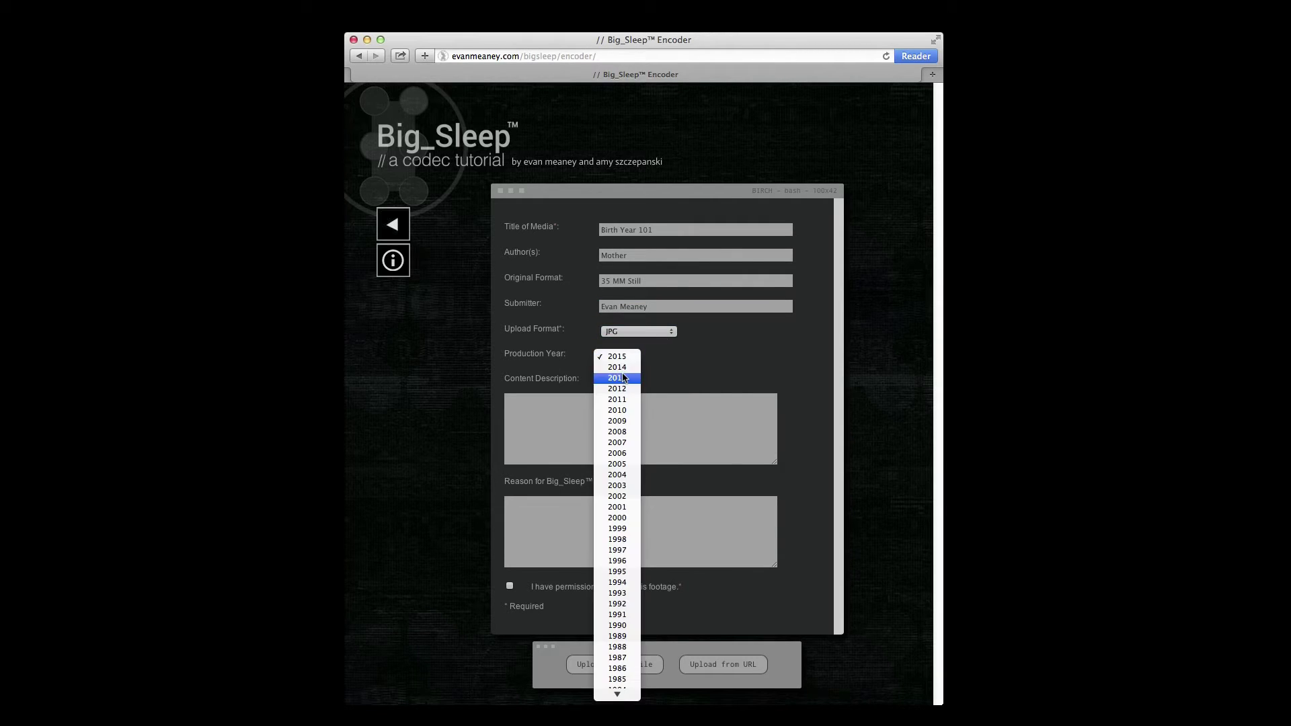
{"action": "scroll", "coordinate": [606, 532], "scroll_direction": "down", "scroll_amount": 2}
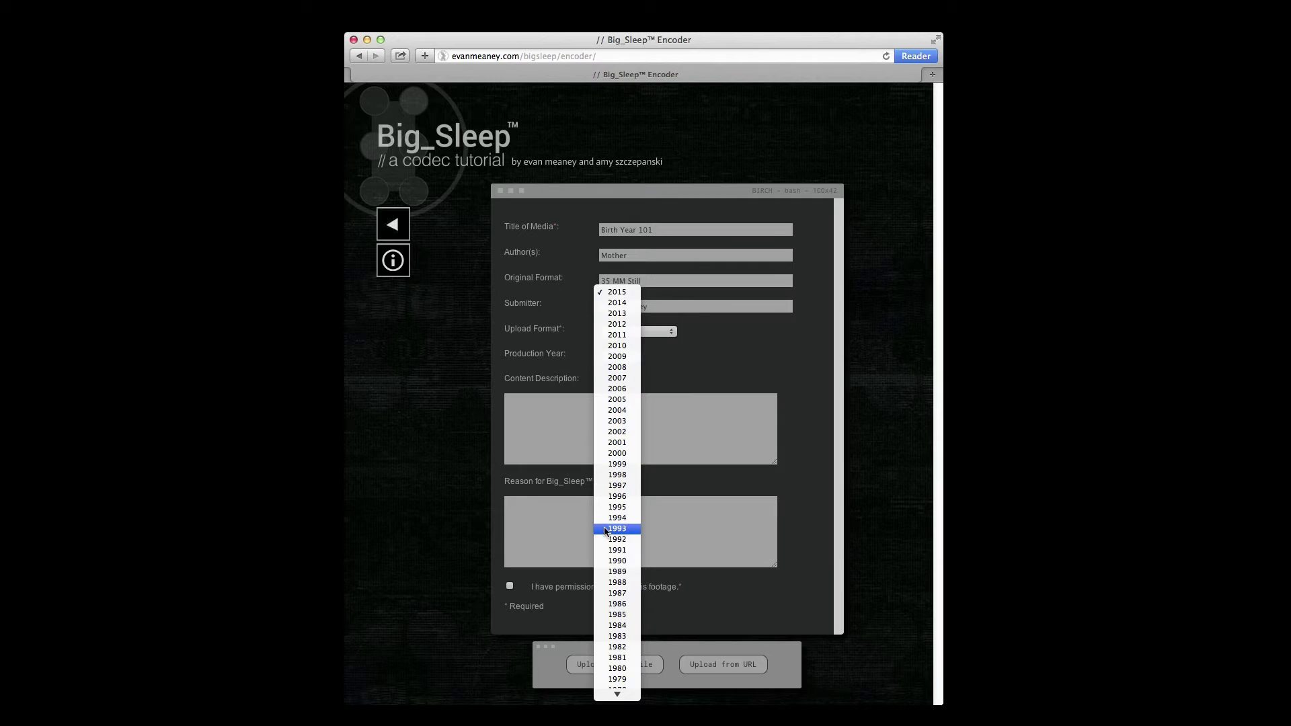
{"action": "scroll", "coordinate": [606, 532], "scroll_direction": "down", "scroll_amount": 5}
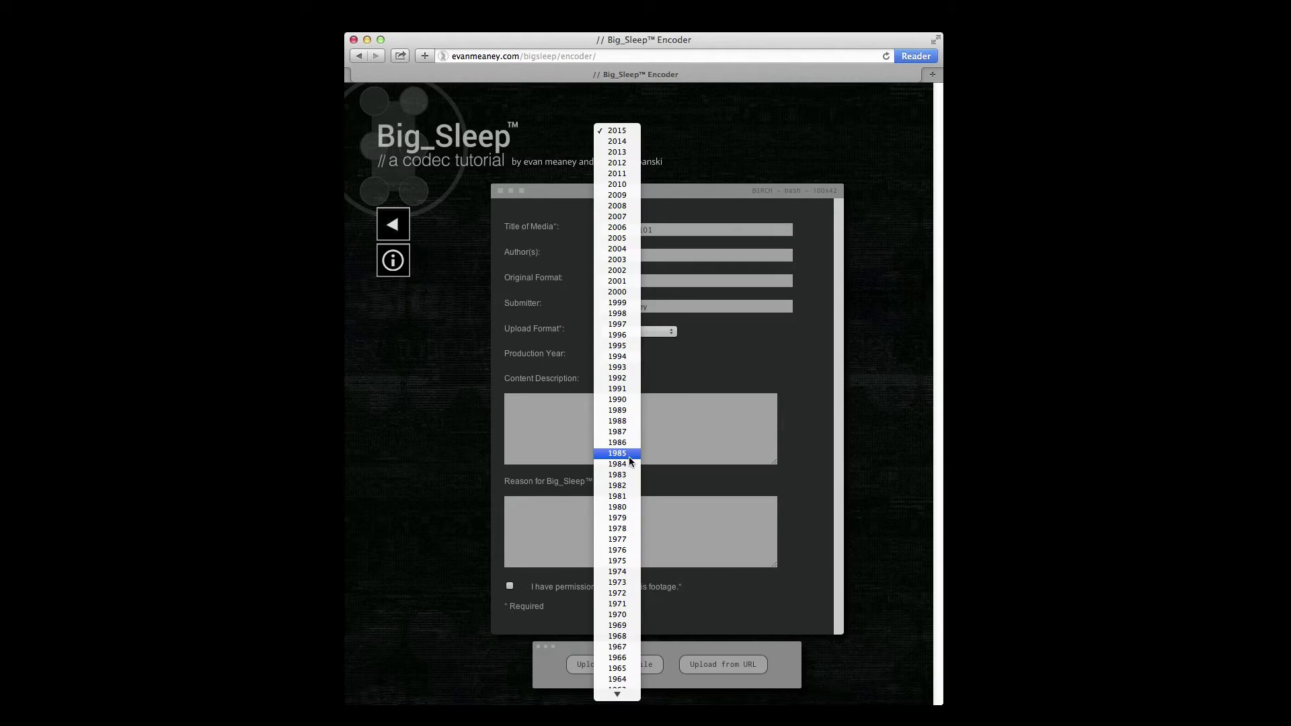
{"action": "left_click", "coordinate": [628, 456]}
Write the content description "Picture of a baby that I used to be."
{"action": "key", "text": "Tab"}
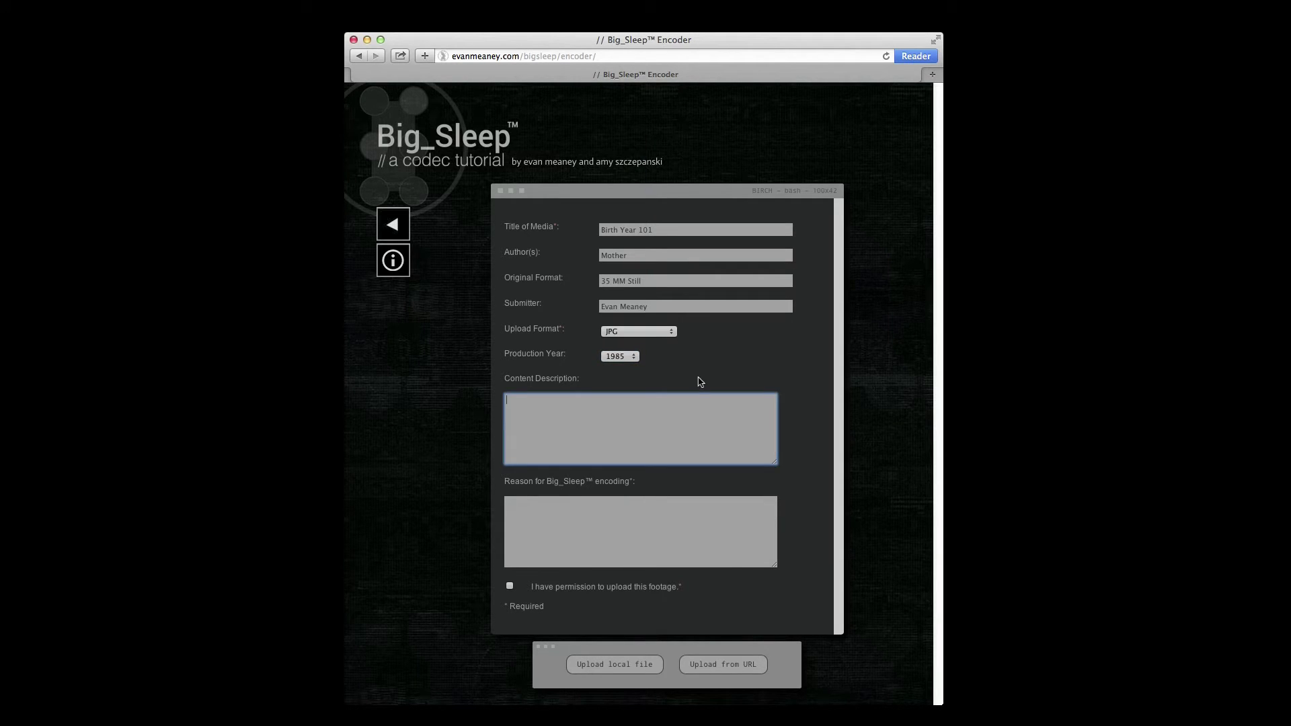
{"action": "type", "text": "Picture of a baby that I used to"}
{"action": "key", "text": "super+Tab"}
{"action": "key", "text": "super+Tab"}
{"action": "type", "text": "be."}
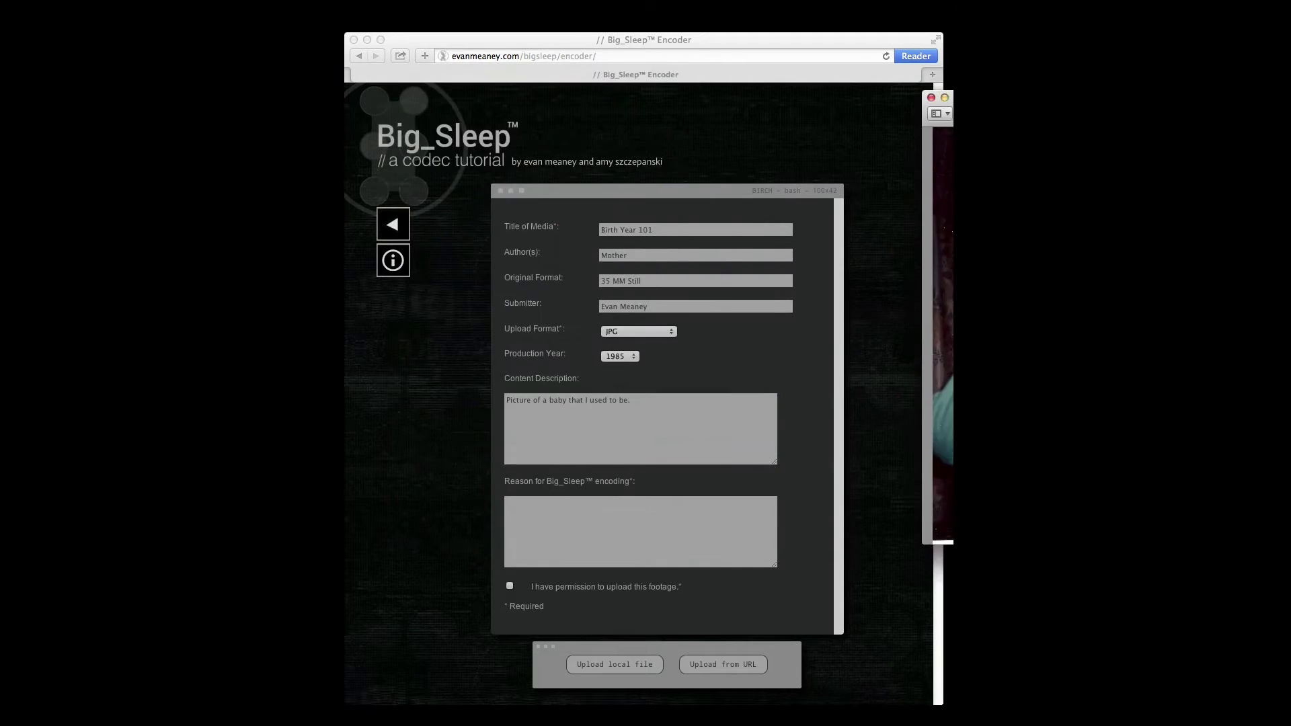
Give "Too much past." as the reason for encoding and confirm permission to upload the footage
{"action": "left_click", "coordinate": [663, 520]}
{"action": "left_click", "coordinate": [662, 517]}
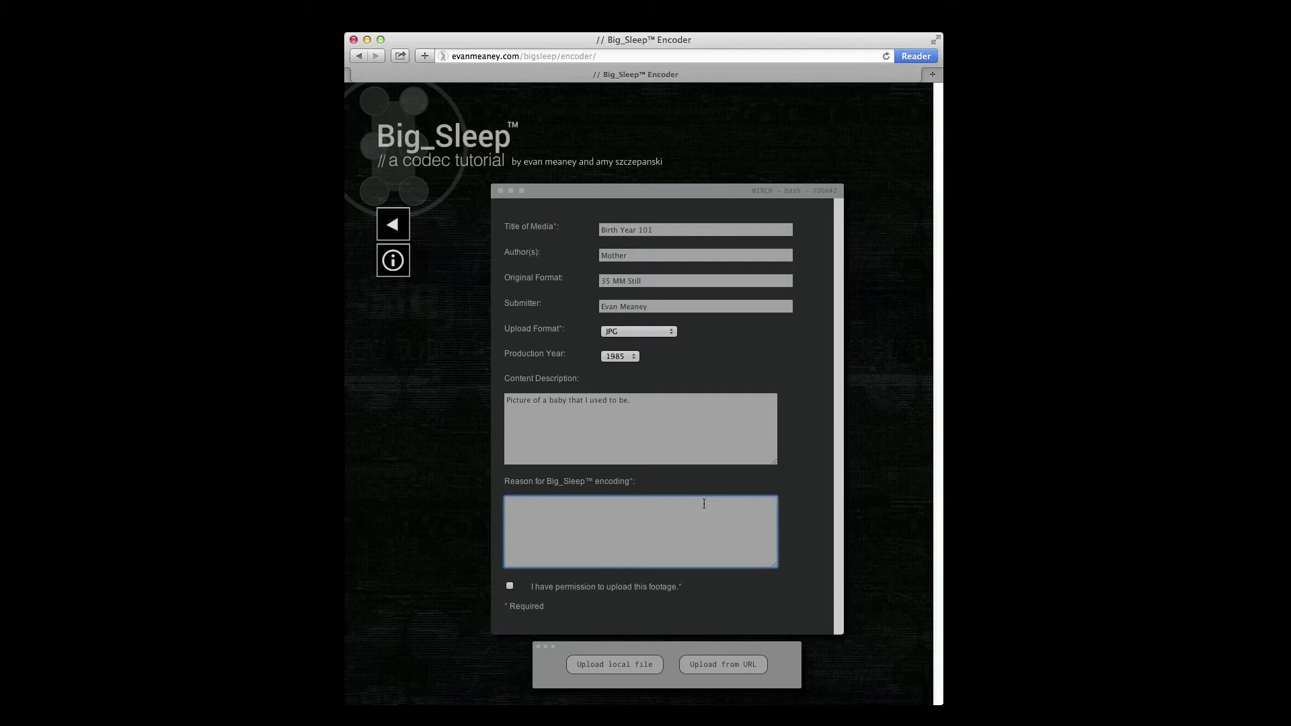
{"action": "type", "text": "oo much past."}
{"action": "left_click", "coordinate": [509, 586]}
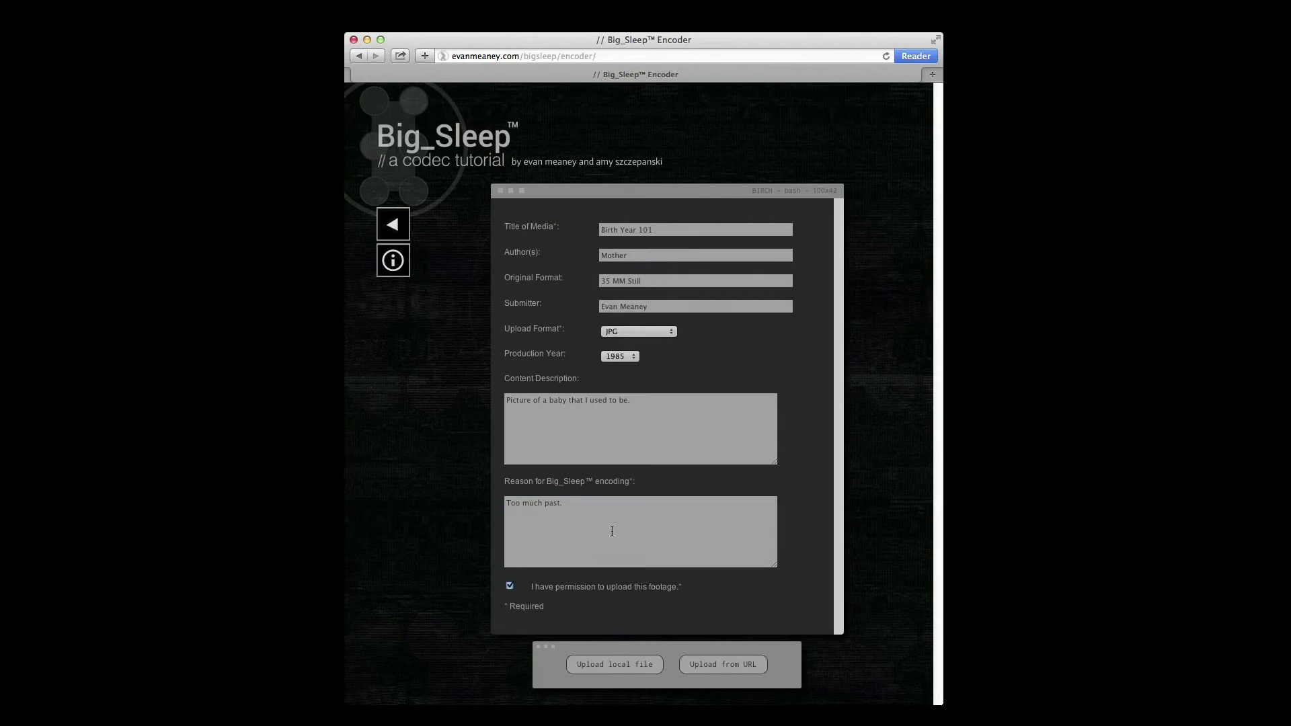
Upload the local photo file for encoding and agree that the encoded file cannot be retrieved in a playable format
{"action": "left_click", "coordinate": [627, 664]}
{"action": "left_click", "coordinate": [643, 663]}
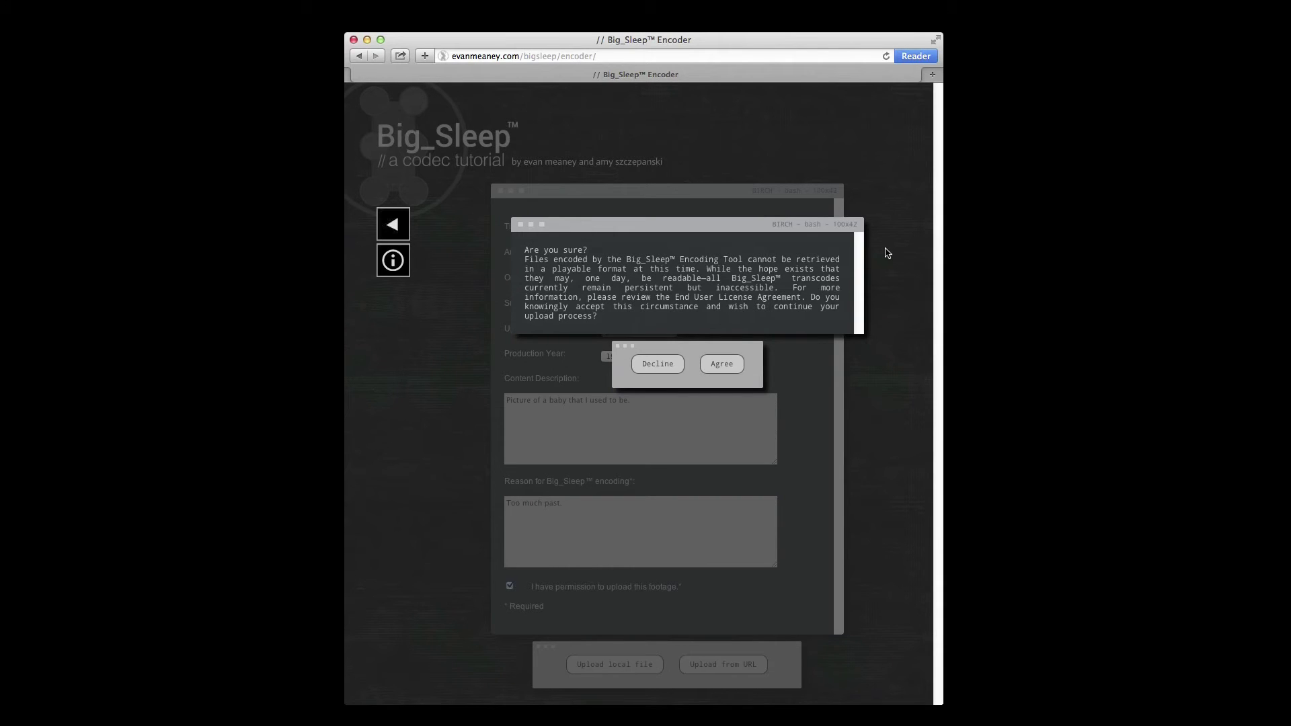
{"action": "left_click", "coordinate": [726, 373]}
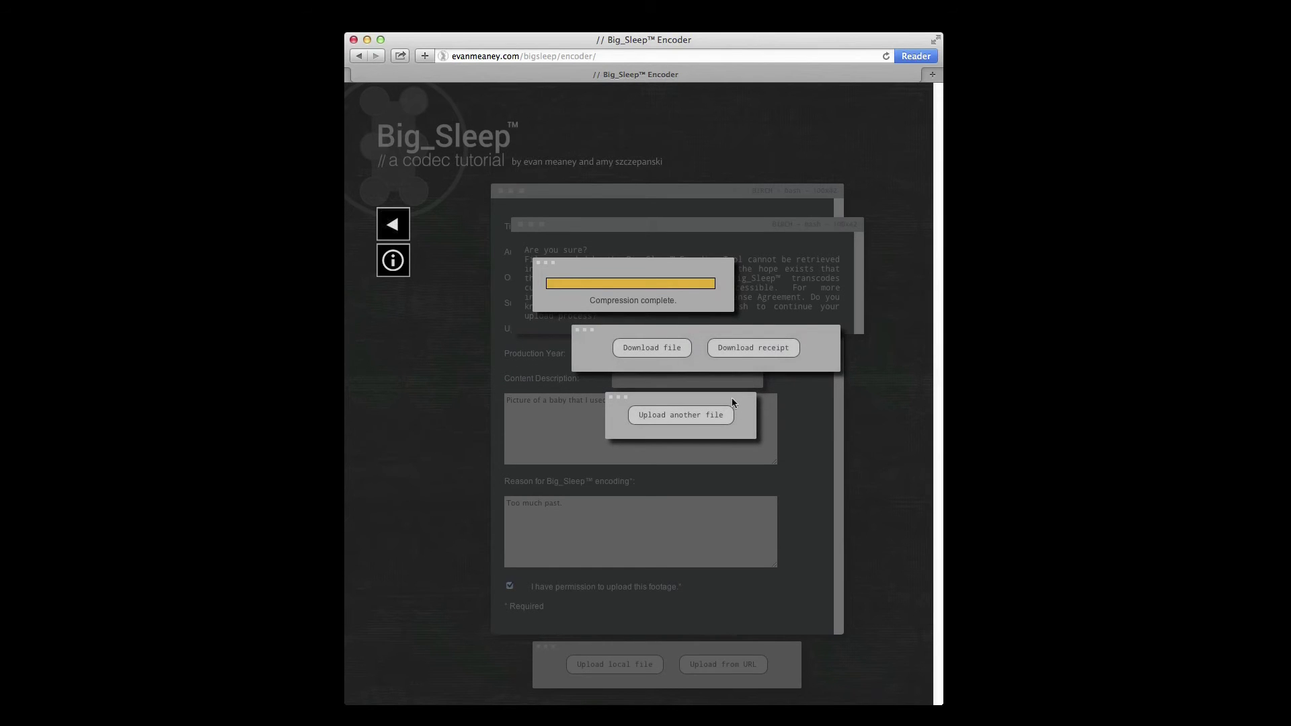
Download the compression receipt, review the PDF from start to end, and close it
{"action": "left_click", "coordinate": [756, 349]}
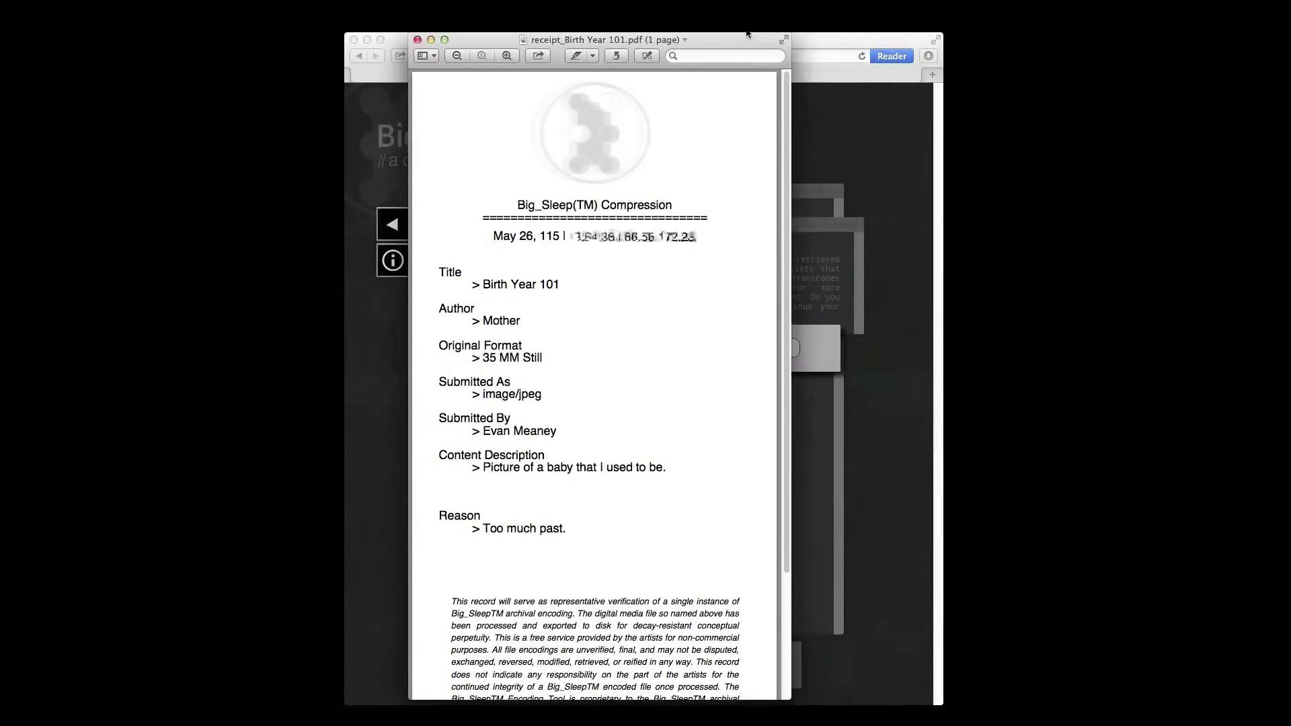
{"action": "scroll", "coordinate": [696, 179], "scroll_direction": "down", "scroll_amount": 5}
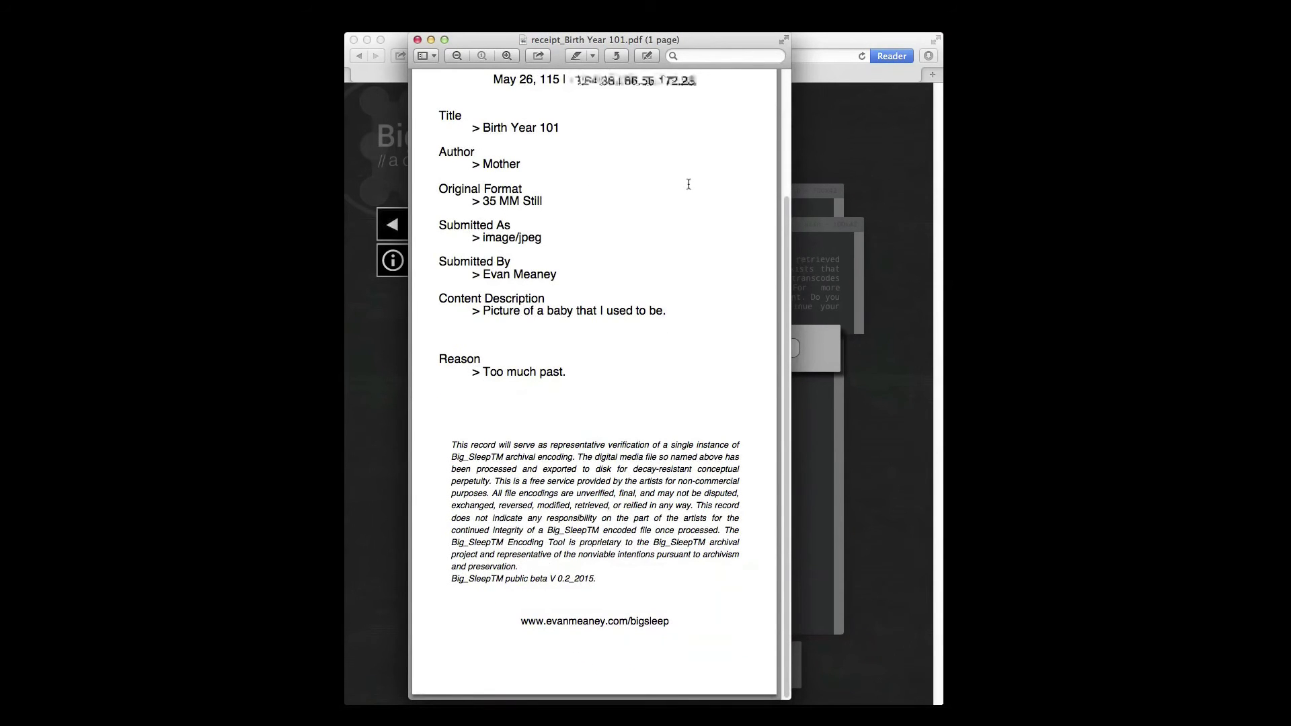
{"action": "scroll", "coordinate": [688, 184], "scroll_direction": "up", "scroll_amount": 5}
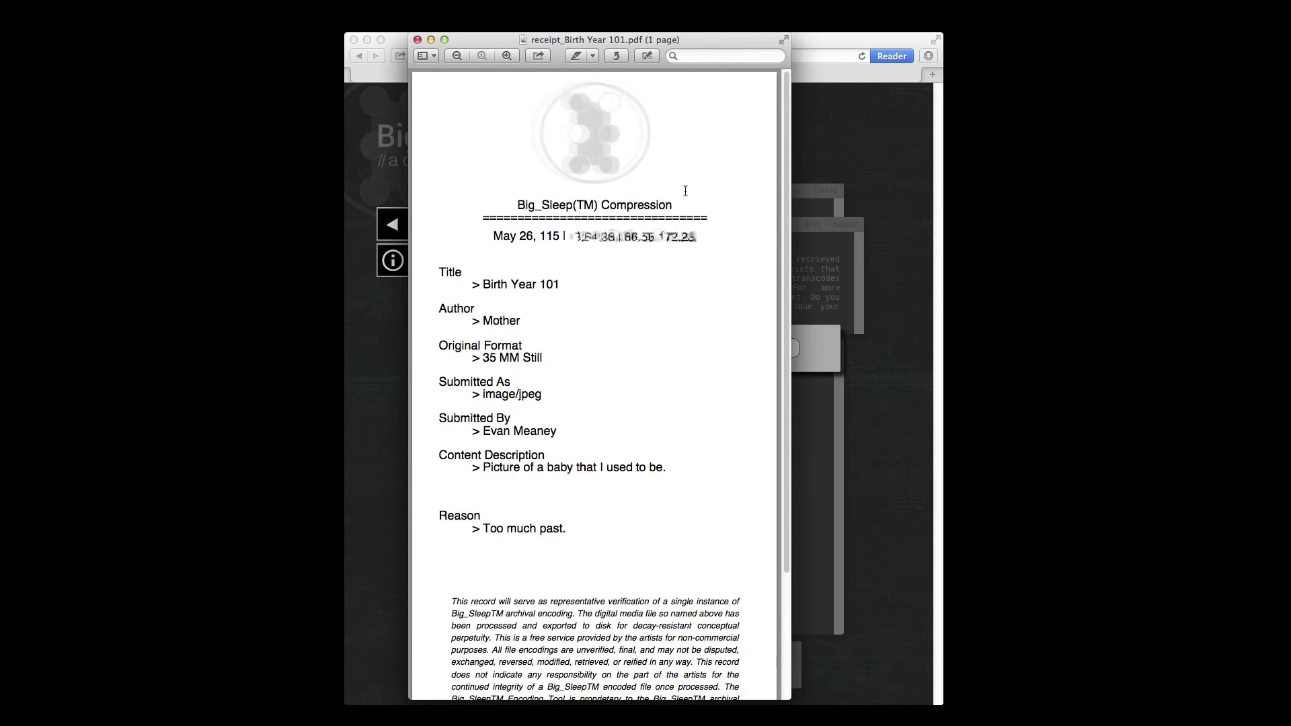
{"action": "left_click", "coordinate": [417, 40]}
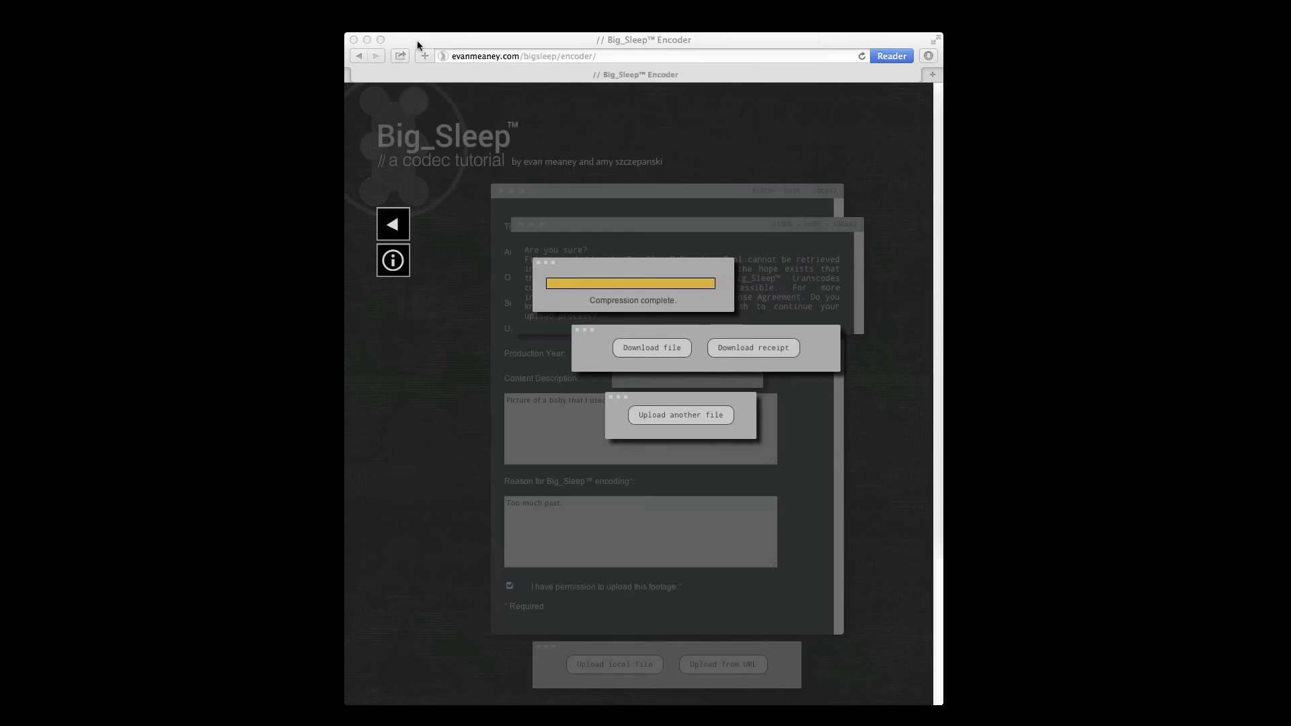
Download the encoded Big_Sleep file
{"action": "left_click", "coordinate": [668, 353]}
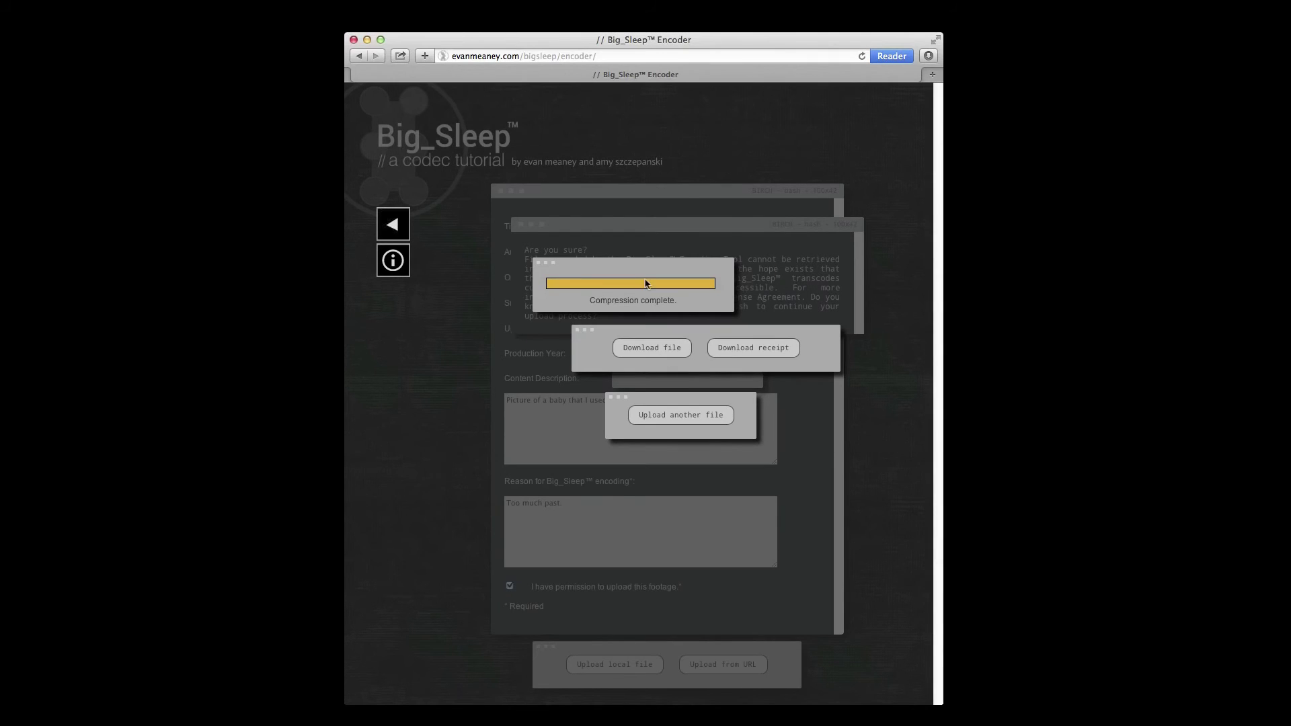
{"action": "left_click", "coordinate": [658, 350]}
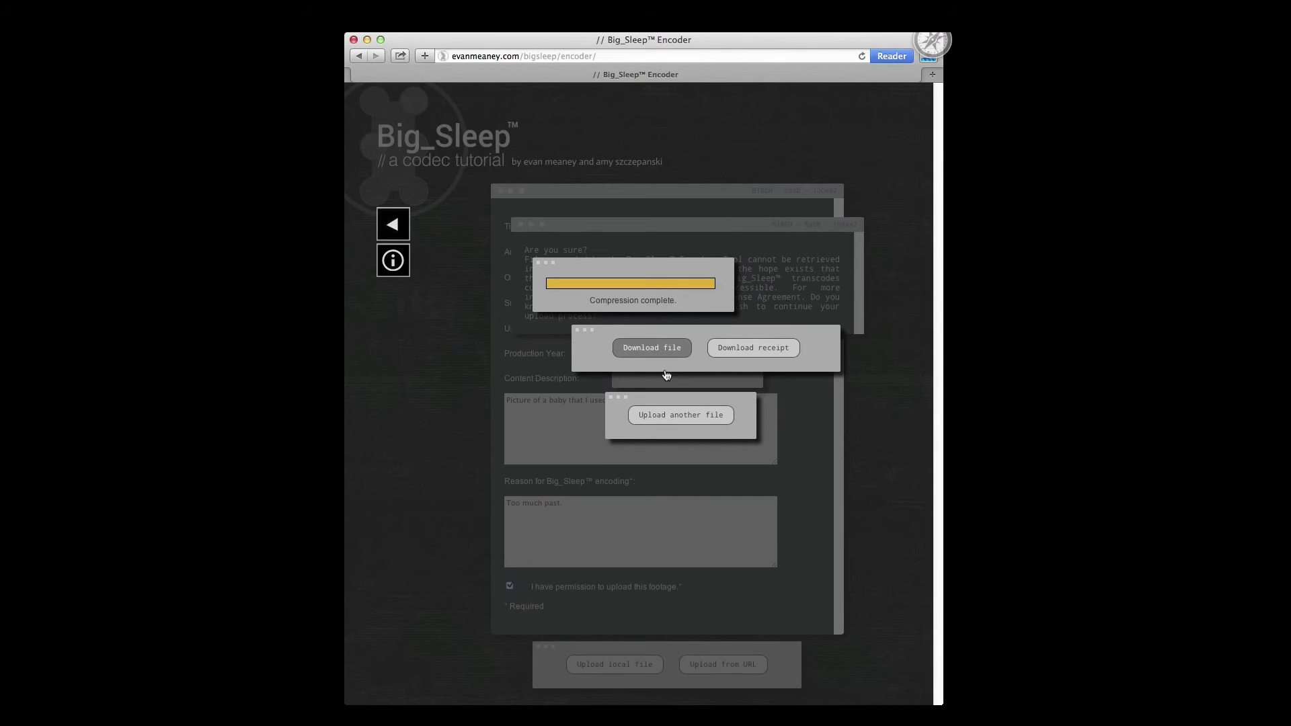